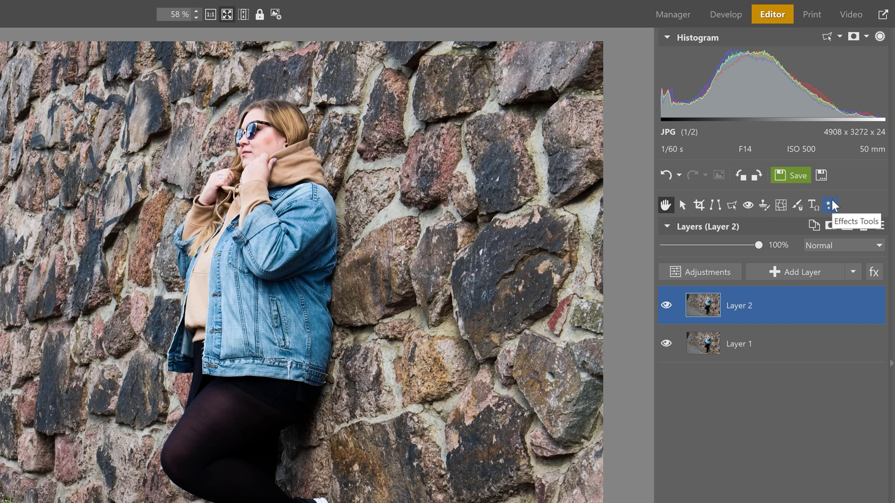
Step: Show the tilt-shift effect settings for the portrait, starting at Blur 10.0
click(851, 165)
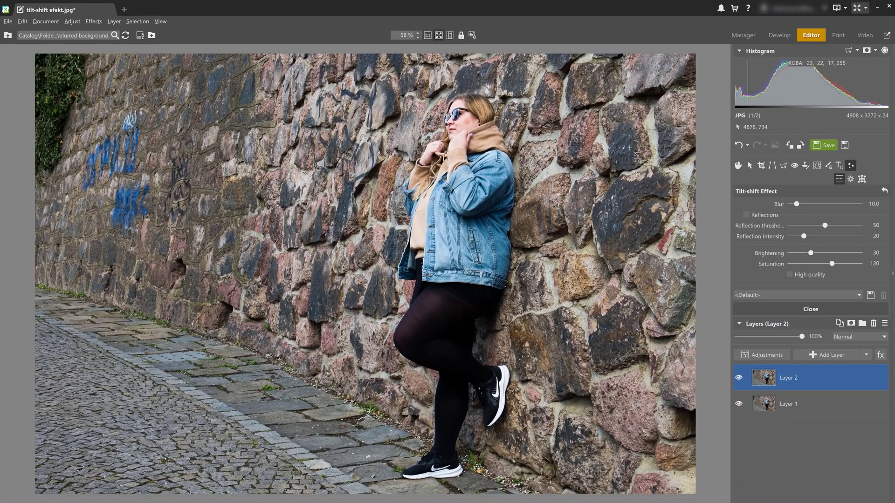
Step: Lay a slightly tilted vertical sharp band through the woman, widening both blur transitions
drag(438, 270, 454, 373)
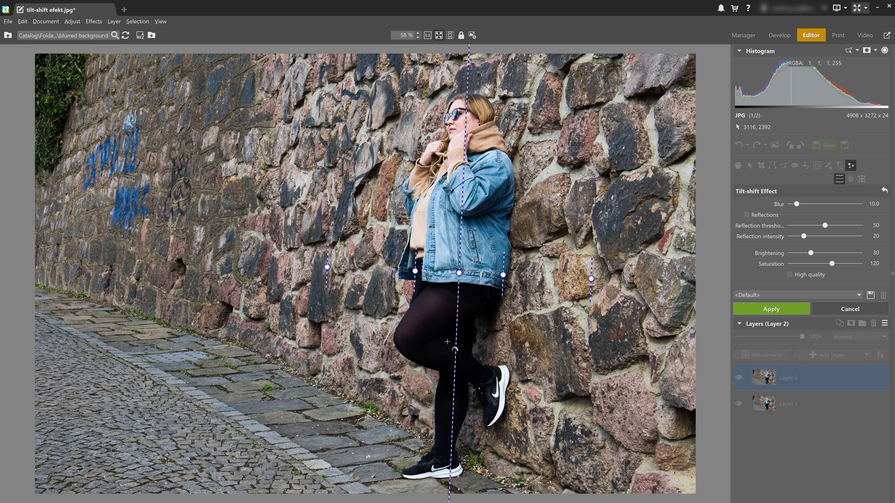
drag(394, 269, 391, 270)
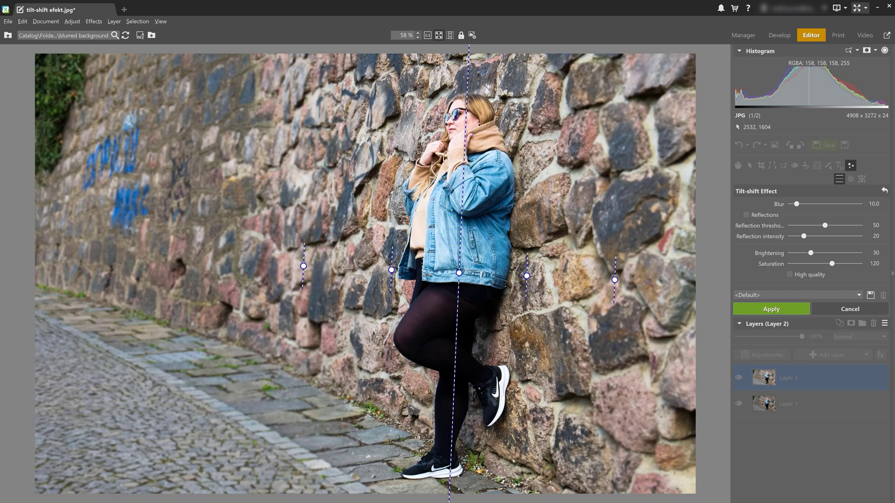
drag(304, 267, 260, 254)
drag(614, 280, 638, 281)
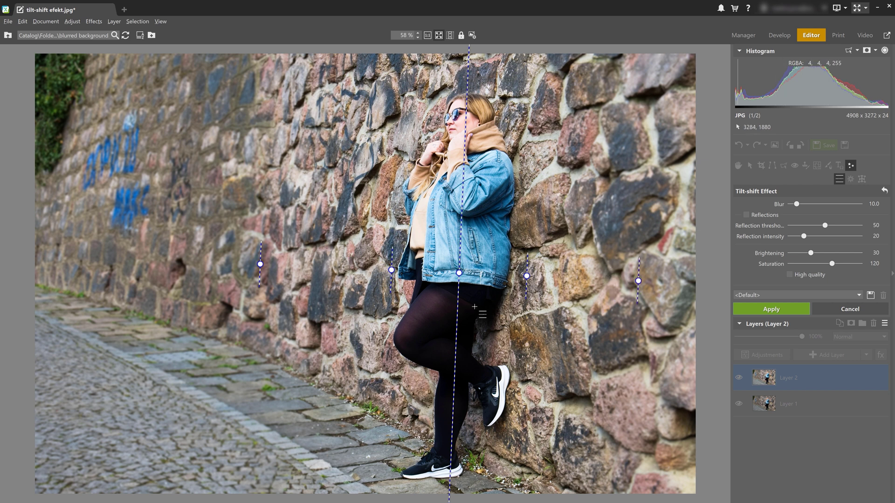
drag(471, 314, 463, 307)
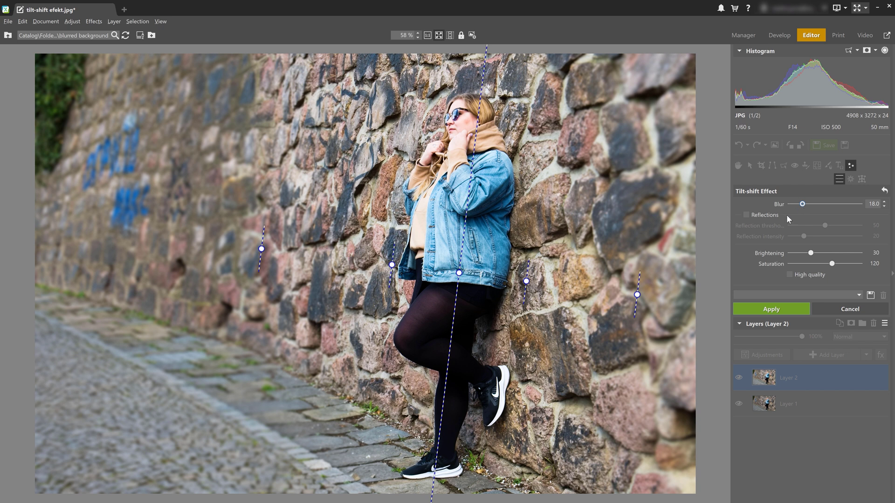
Step: Compare the tilt-shift blur with Reflections on and off, leaving Reflections off
click(746, 216)
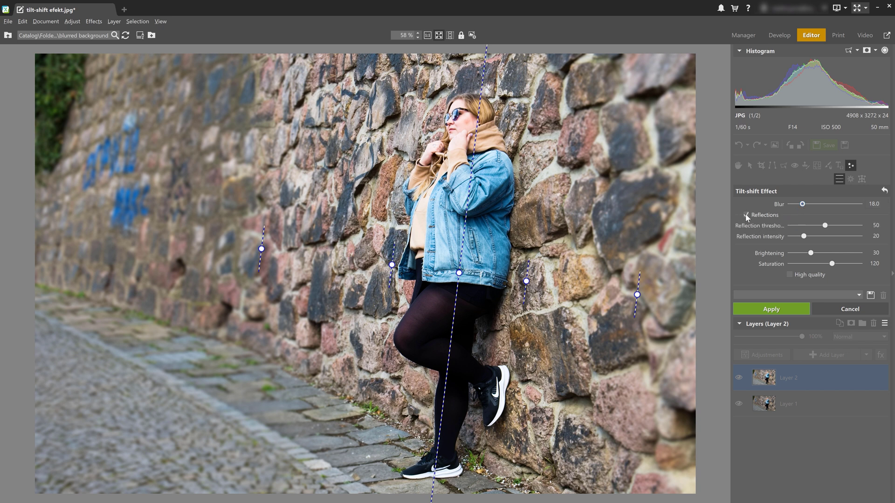
click(746, 215)
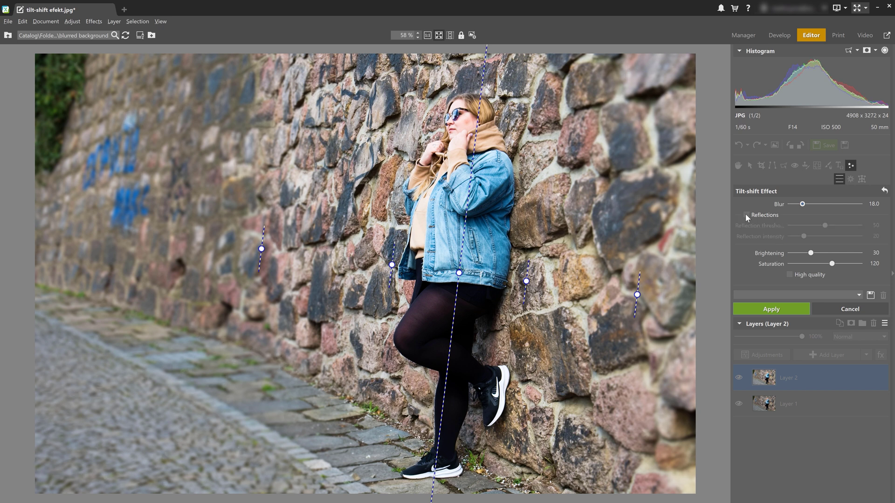
click(746, 214)
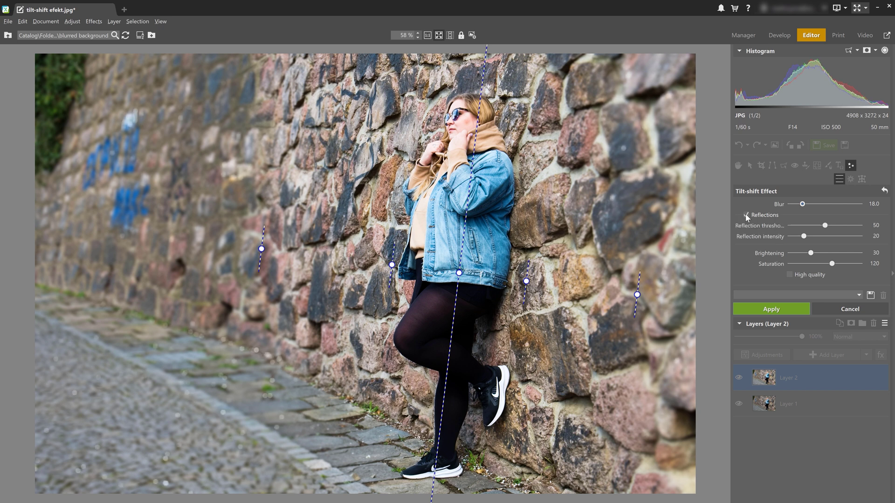
click(745, 214)
click(745, 215)
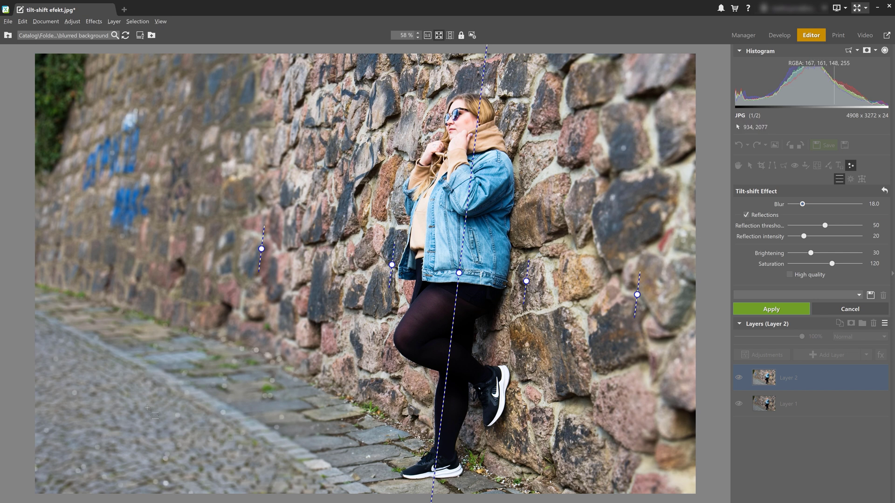
click(746, 215)
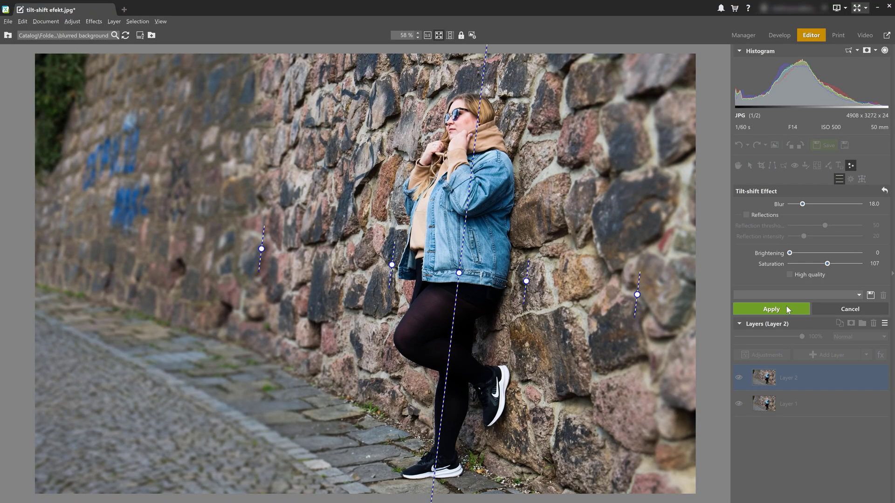
Step: Apply the tilt-shift effect and toggle the blurred layer to compare before and after
click(786, 307)
click(739, 378)
click(739, 378)
click(739, 378)
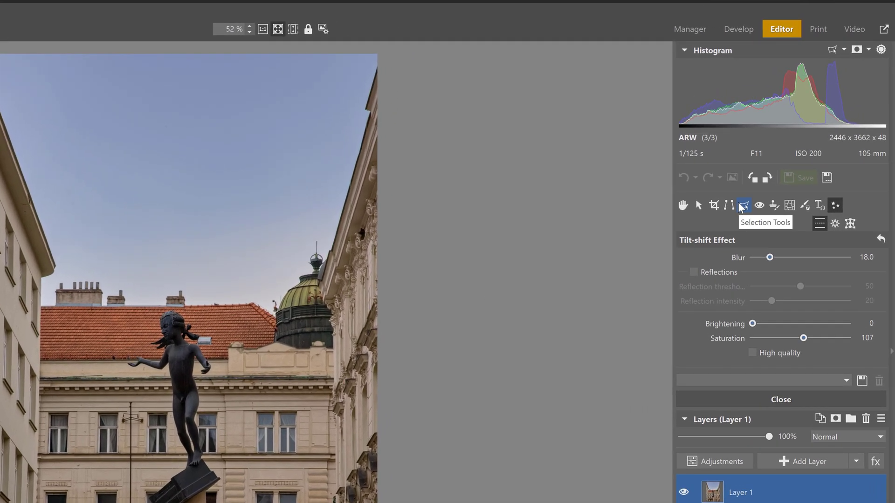
Step: Start a Magnetic Lasso outline at the left edge of the statue's column
click(741, 206)
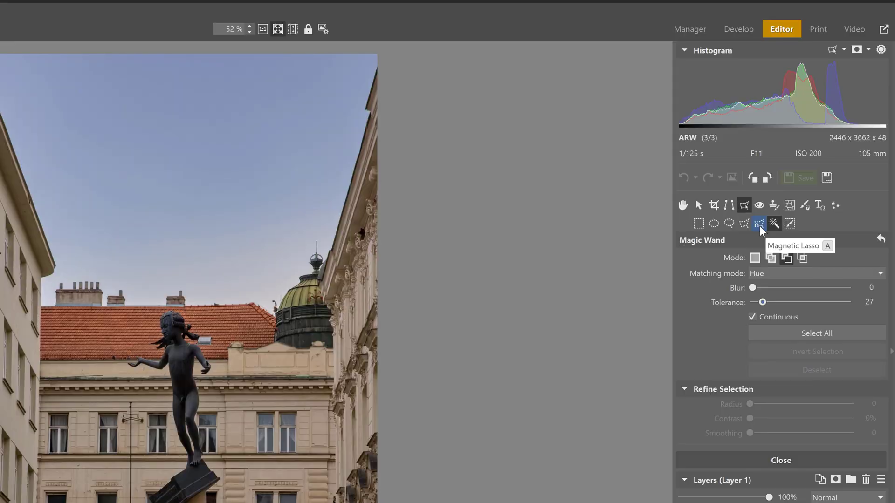
click(759, 224)
scroll(186, 326, up, 5)
click(139, 235)
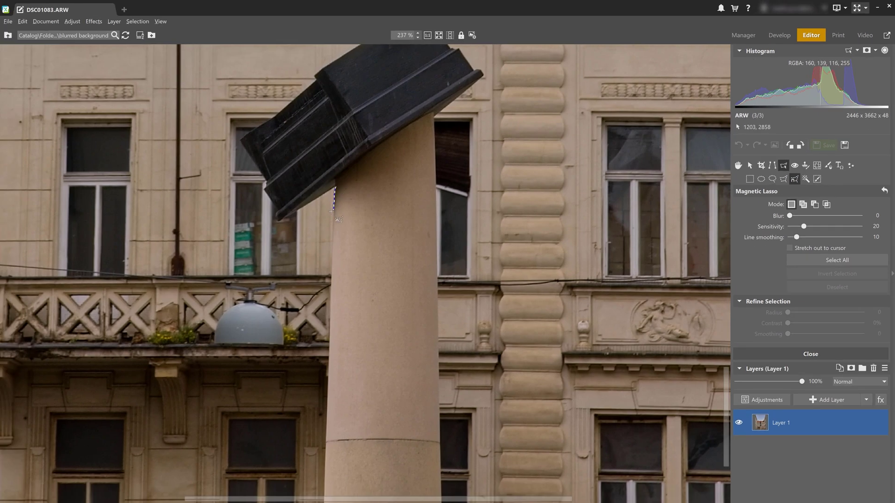
scroll(321, 214, down, 5)
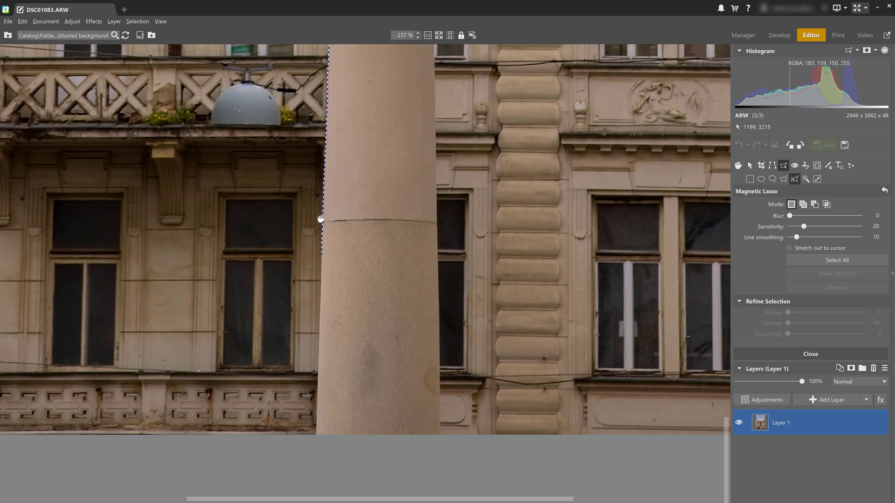
Step: Trace the lasso along the column's bottom and right edge, closing it around the statue
click(290, 358)
click(416, 358)
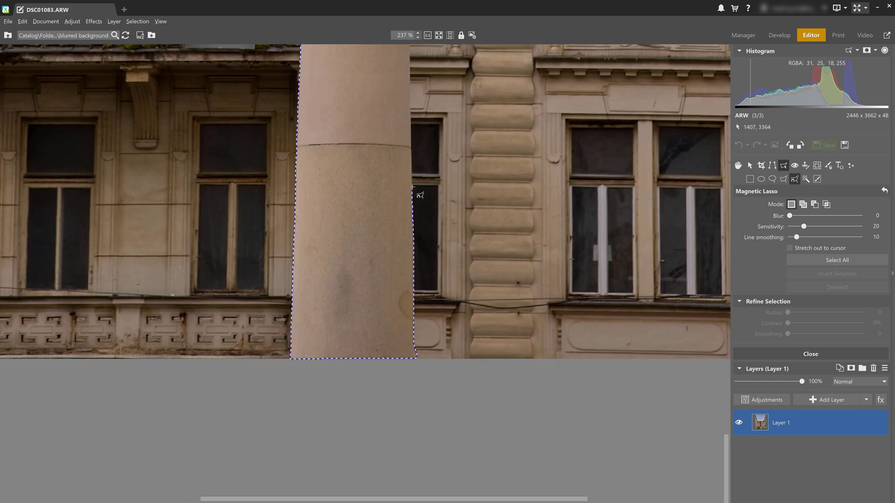
scroll(409, 77, up, 5)
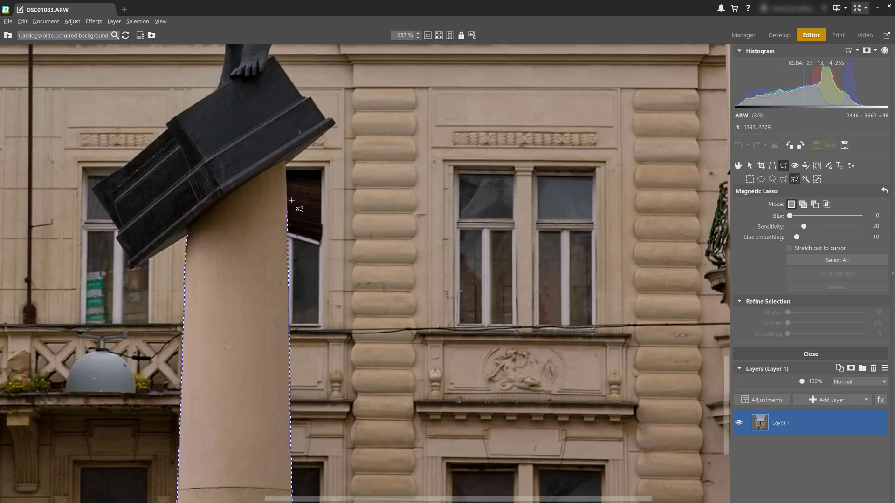
scroll(326, 130, up, 5)
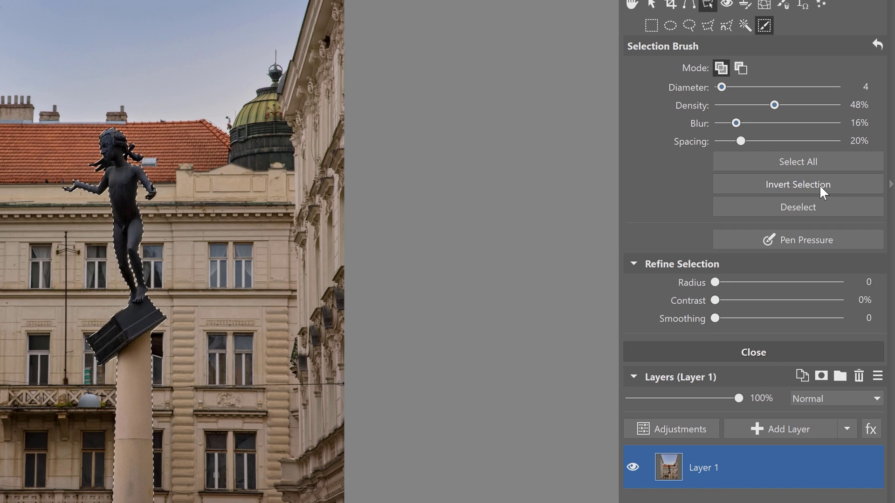
Step: Invert the selection to the background and duplicate the photo into Layer 2
click(819, 185)
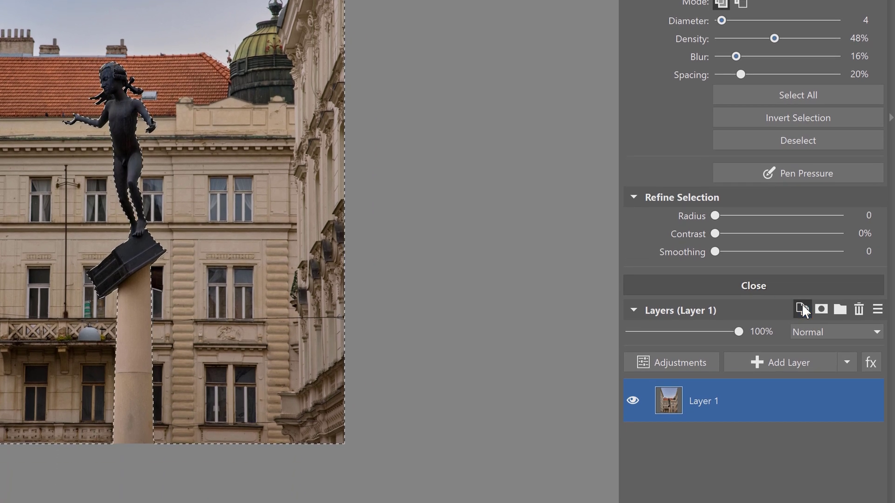
click(798, 335)
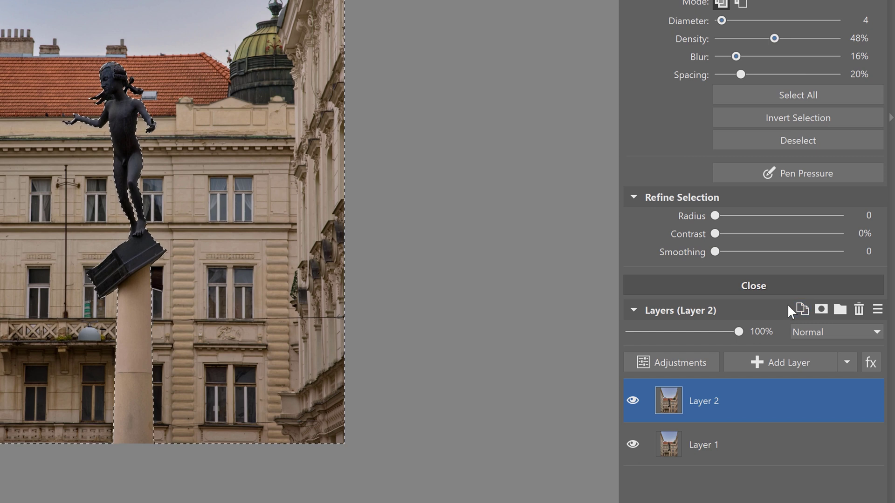
click(663, 363)
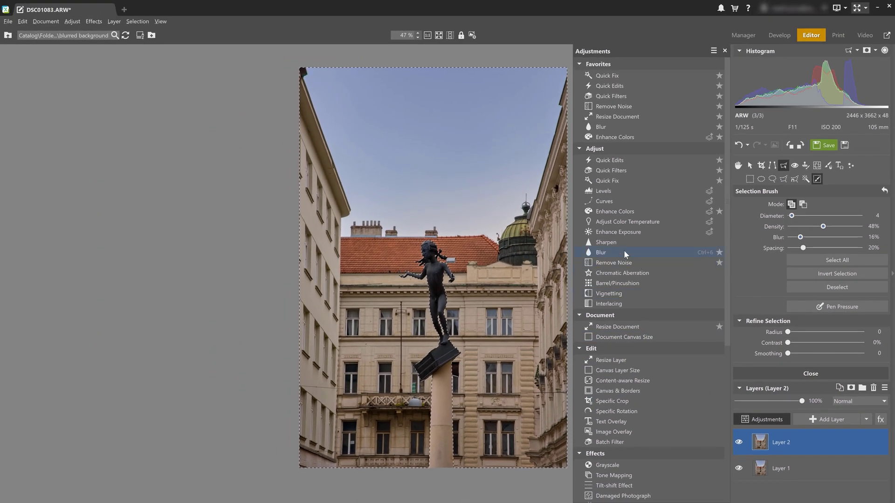
Step: Apply a high-quality Gaussian blur of strength 19 to the selected background only
click(624, 253)
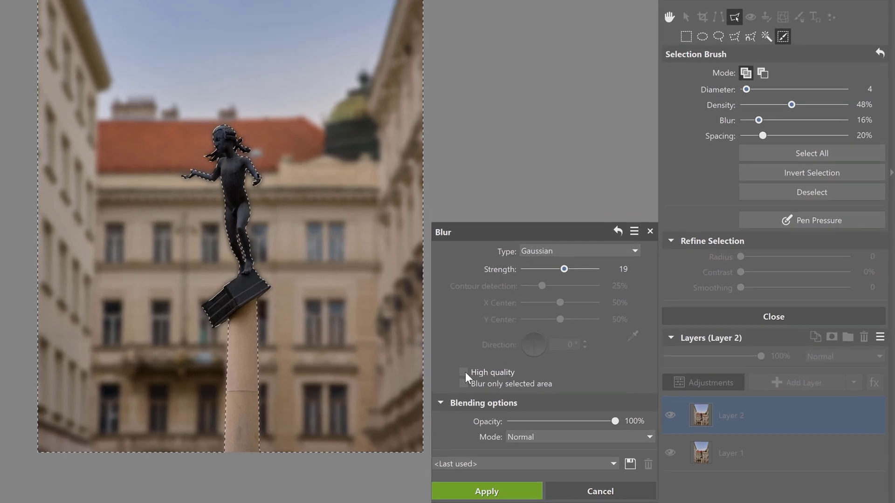
click(466, 373)
click(466, 384)
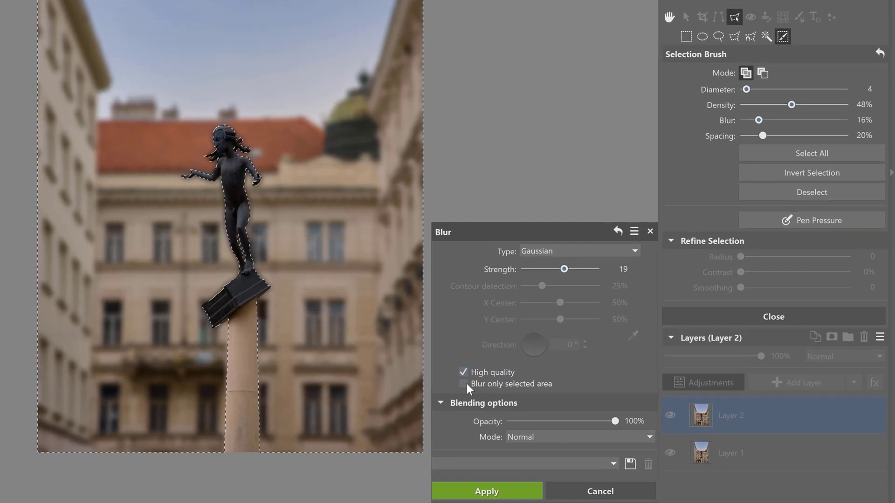